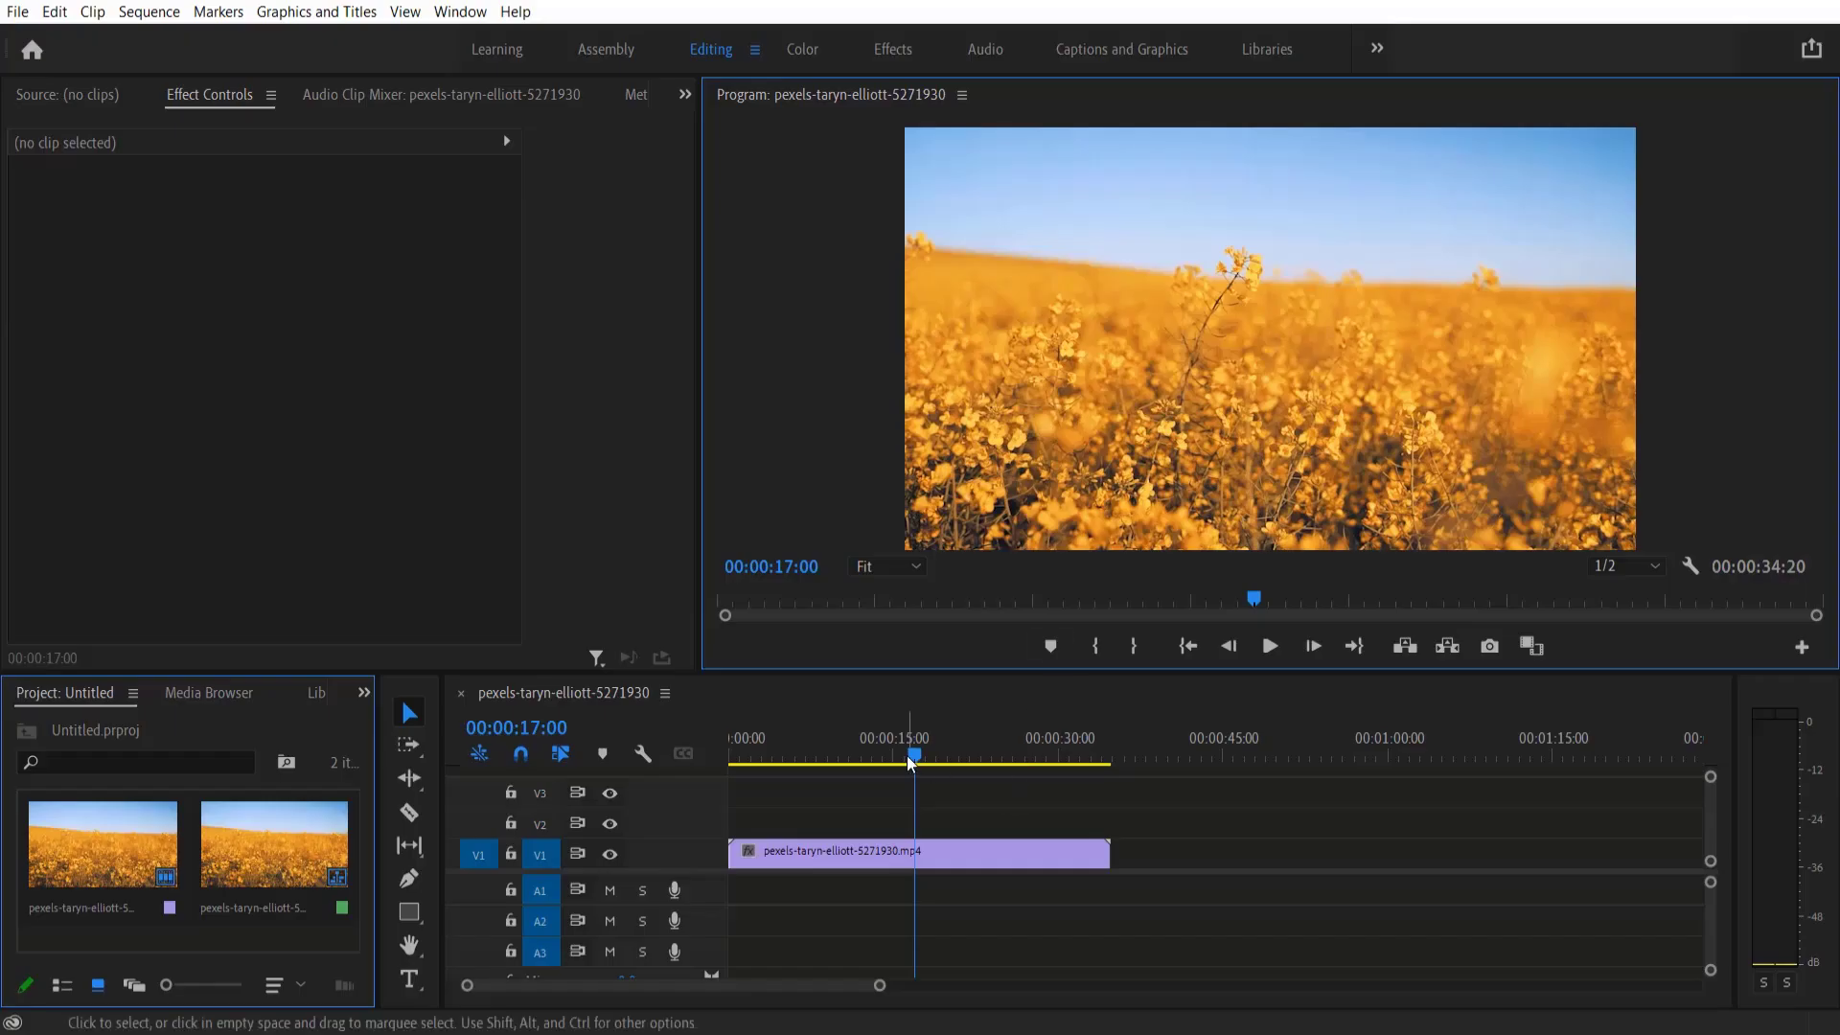
Move the playhead to 00:00:15:15 on the rapeseed field clip
mouse_move(906, 754)
mouse_down()
mouse_move(867, 755)
mouse_move(899, 754)
mouse_up()
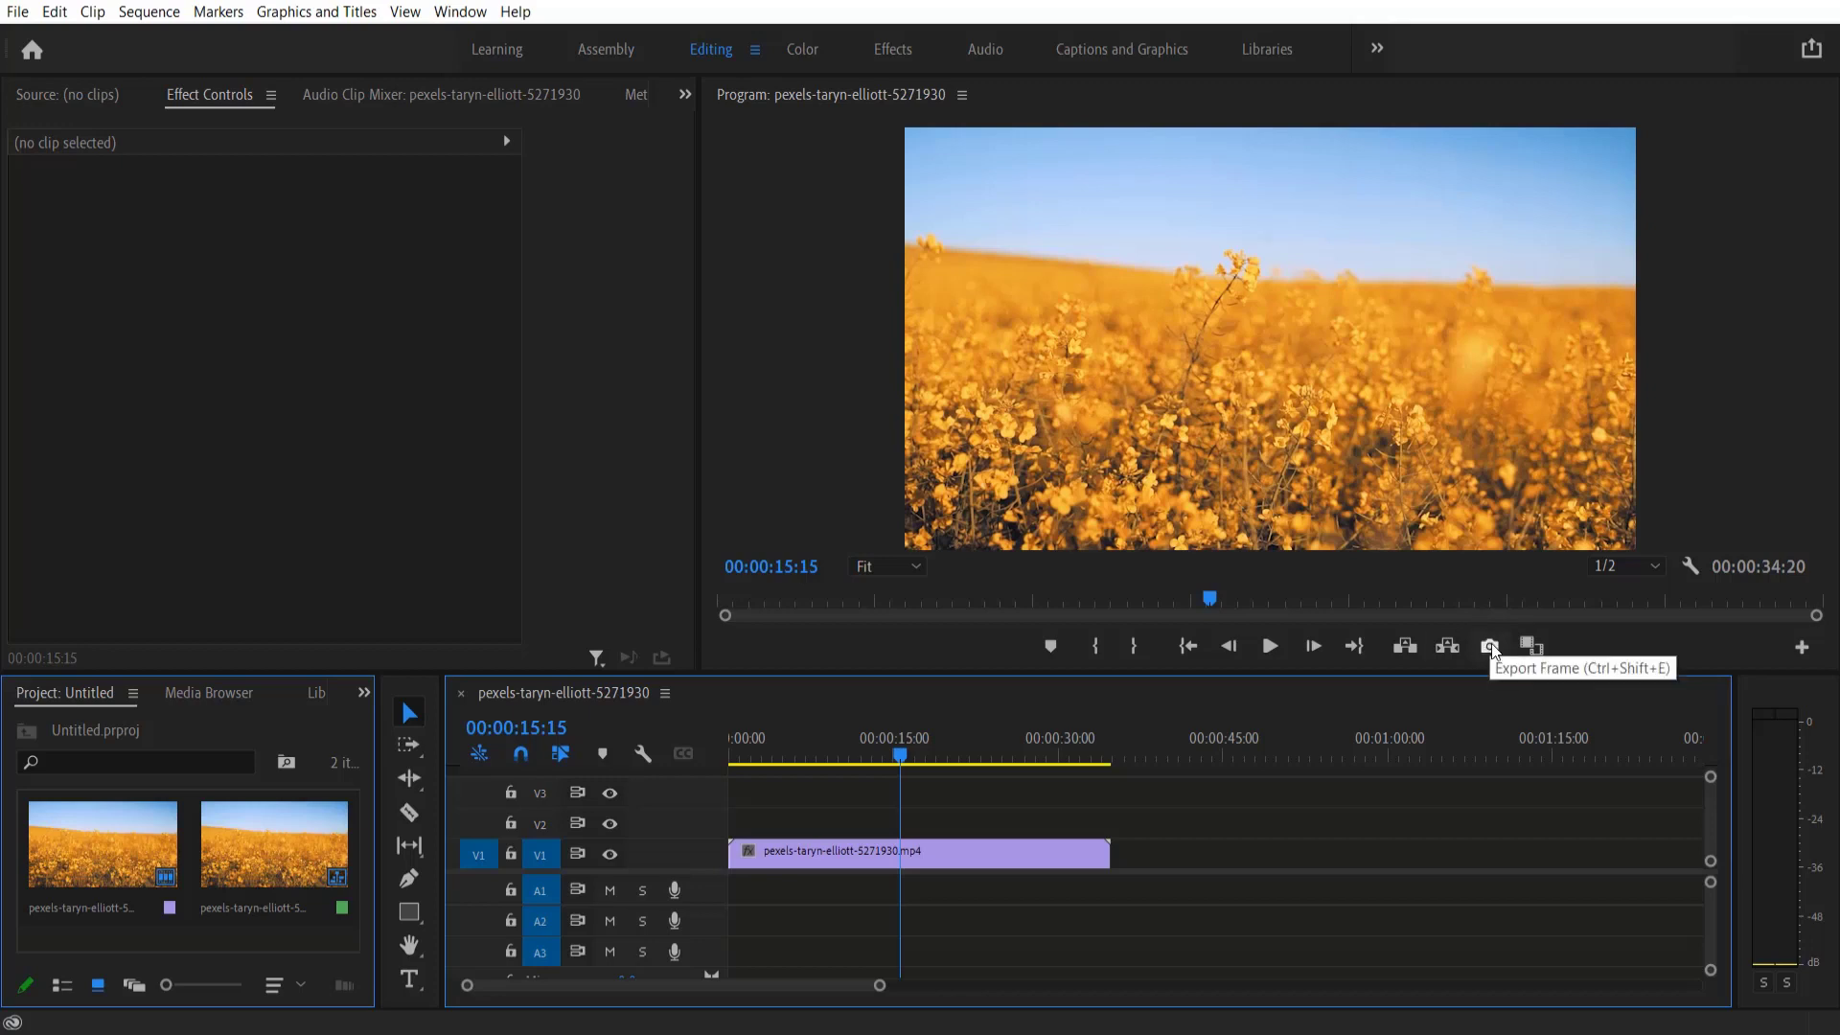
click(1800, 650)
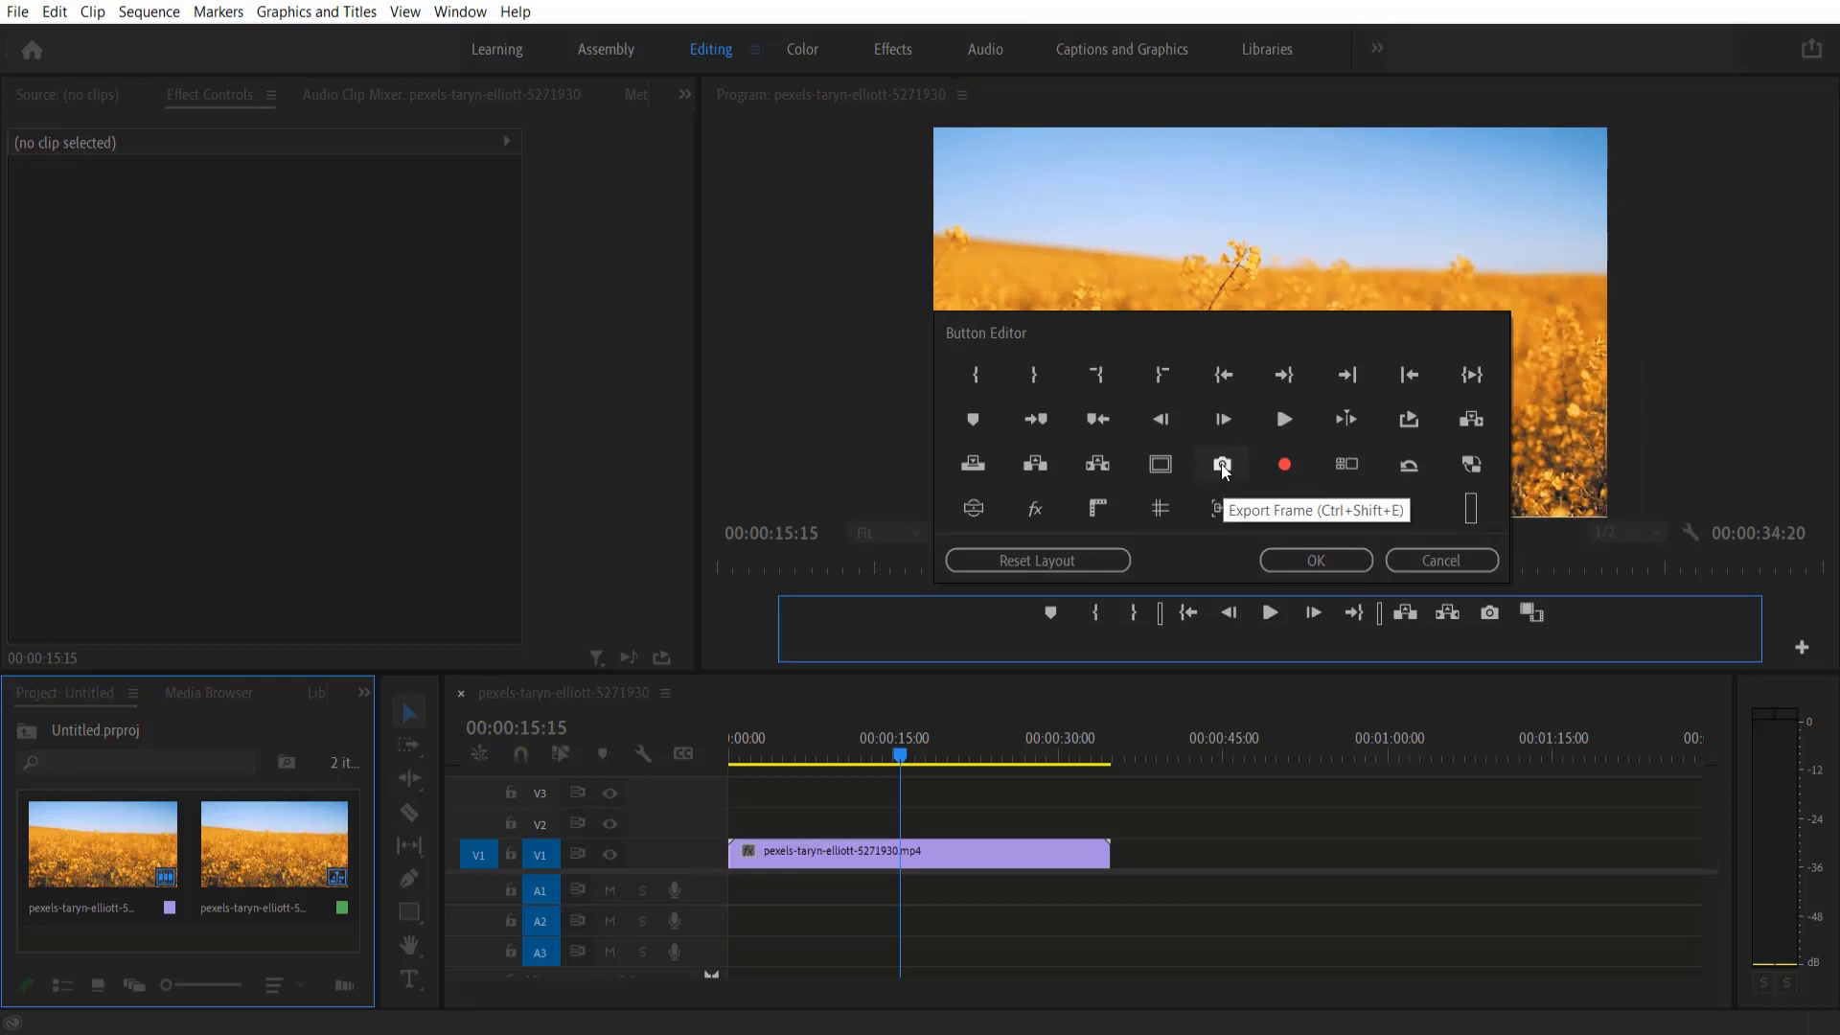
drag(1224, 467, 1535, 619)
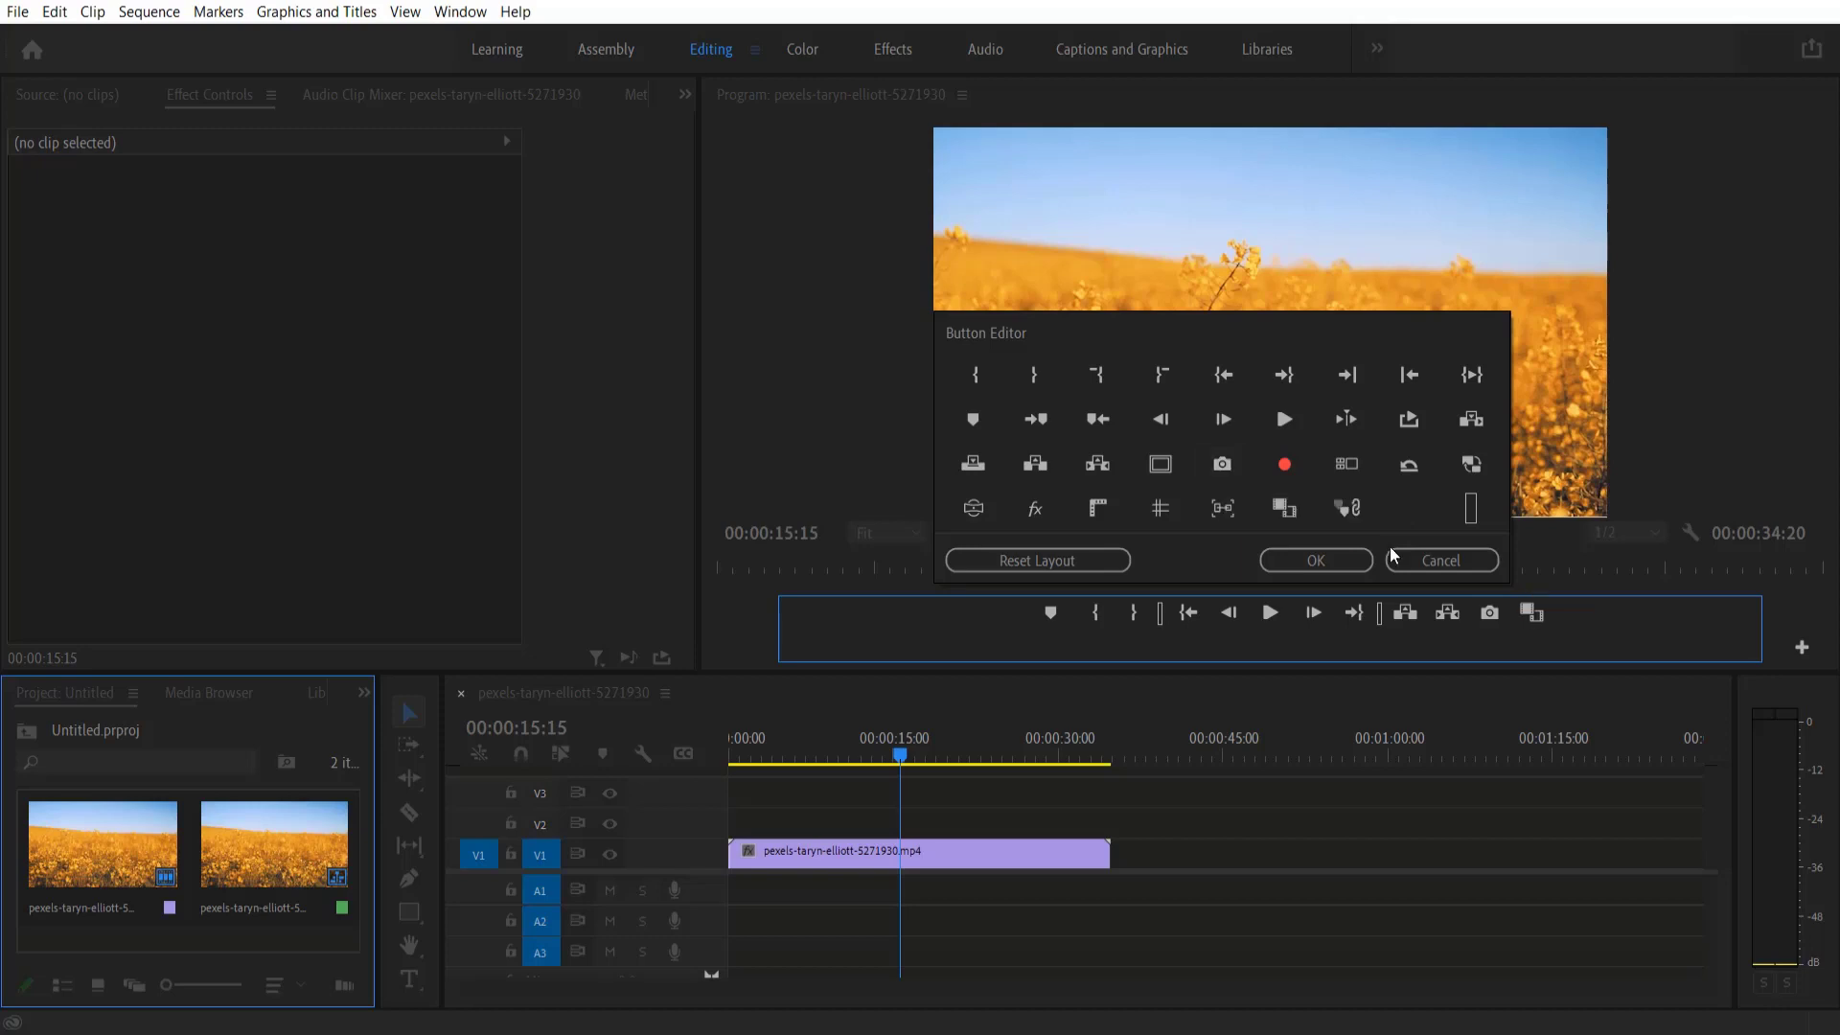
click(1452, 557)
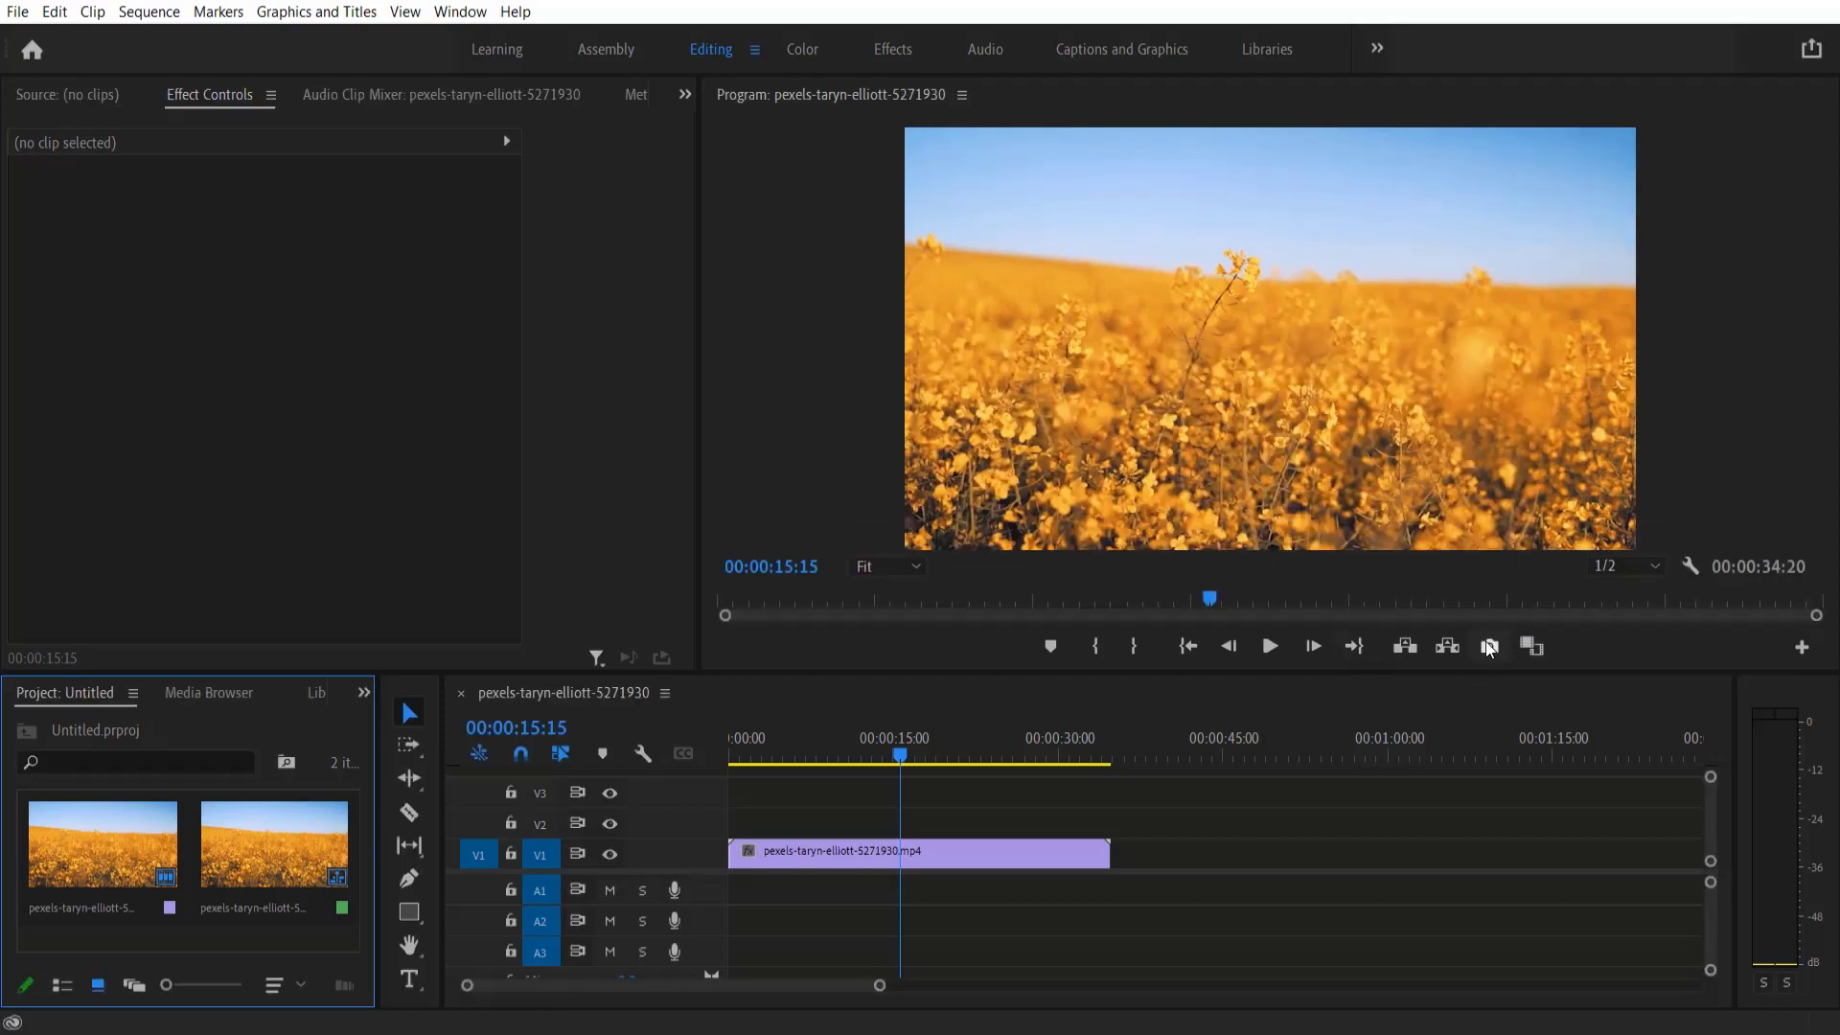
Start Export Frame for the 00:00:15:15 still and set its save folder to Desktop
click(1489, 650)
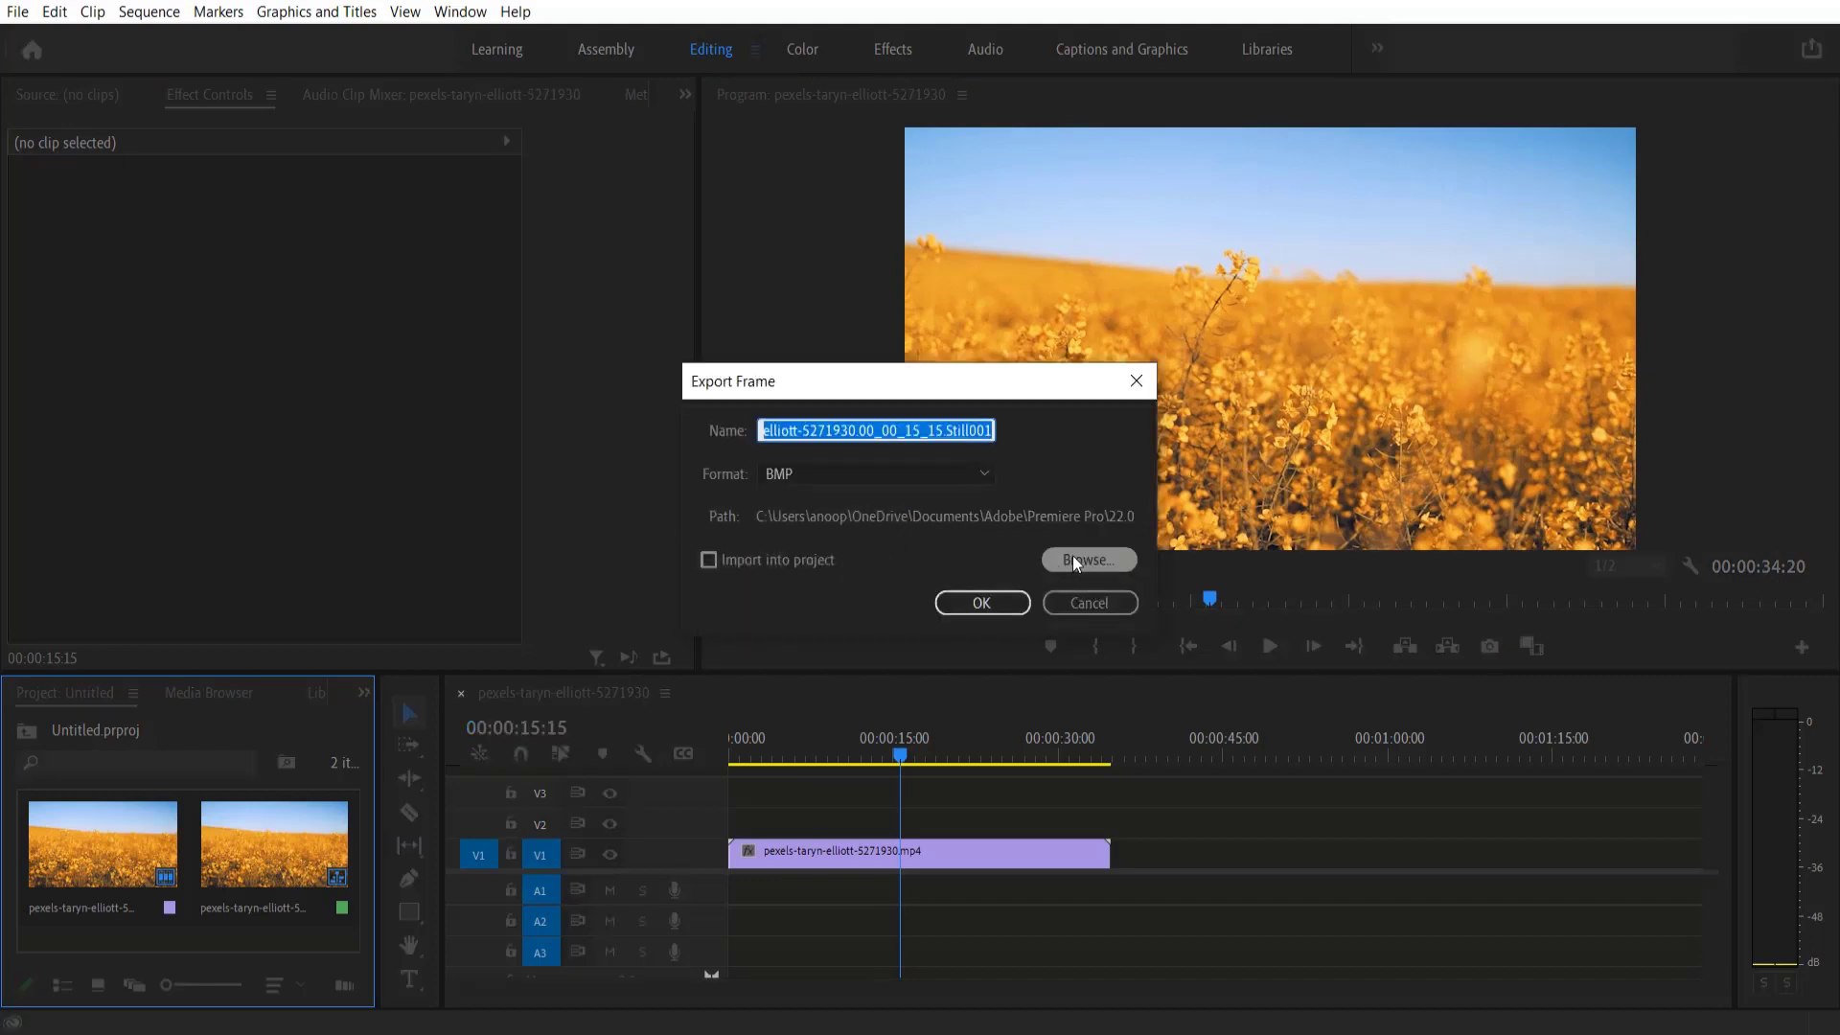
click(1086, 559)
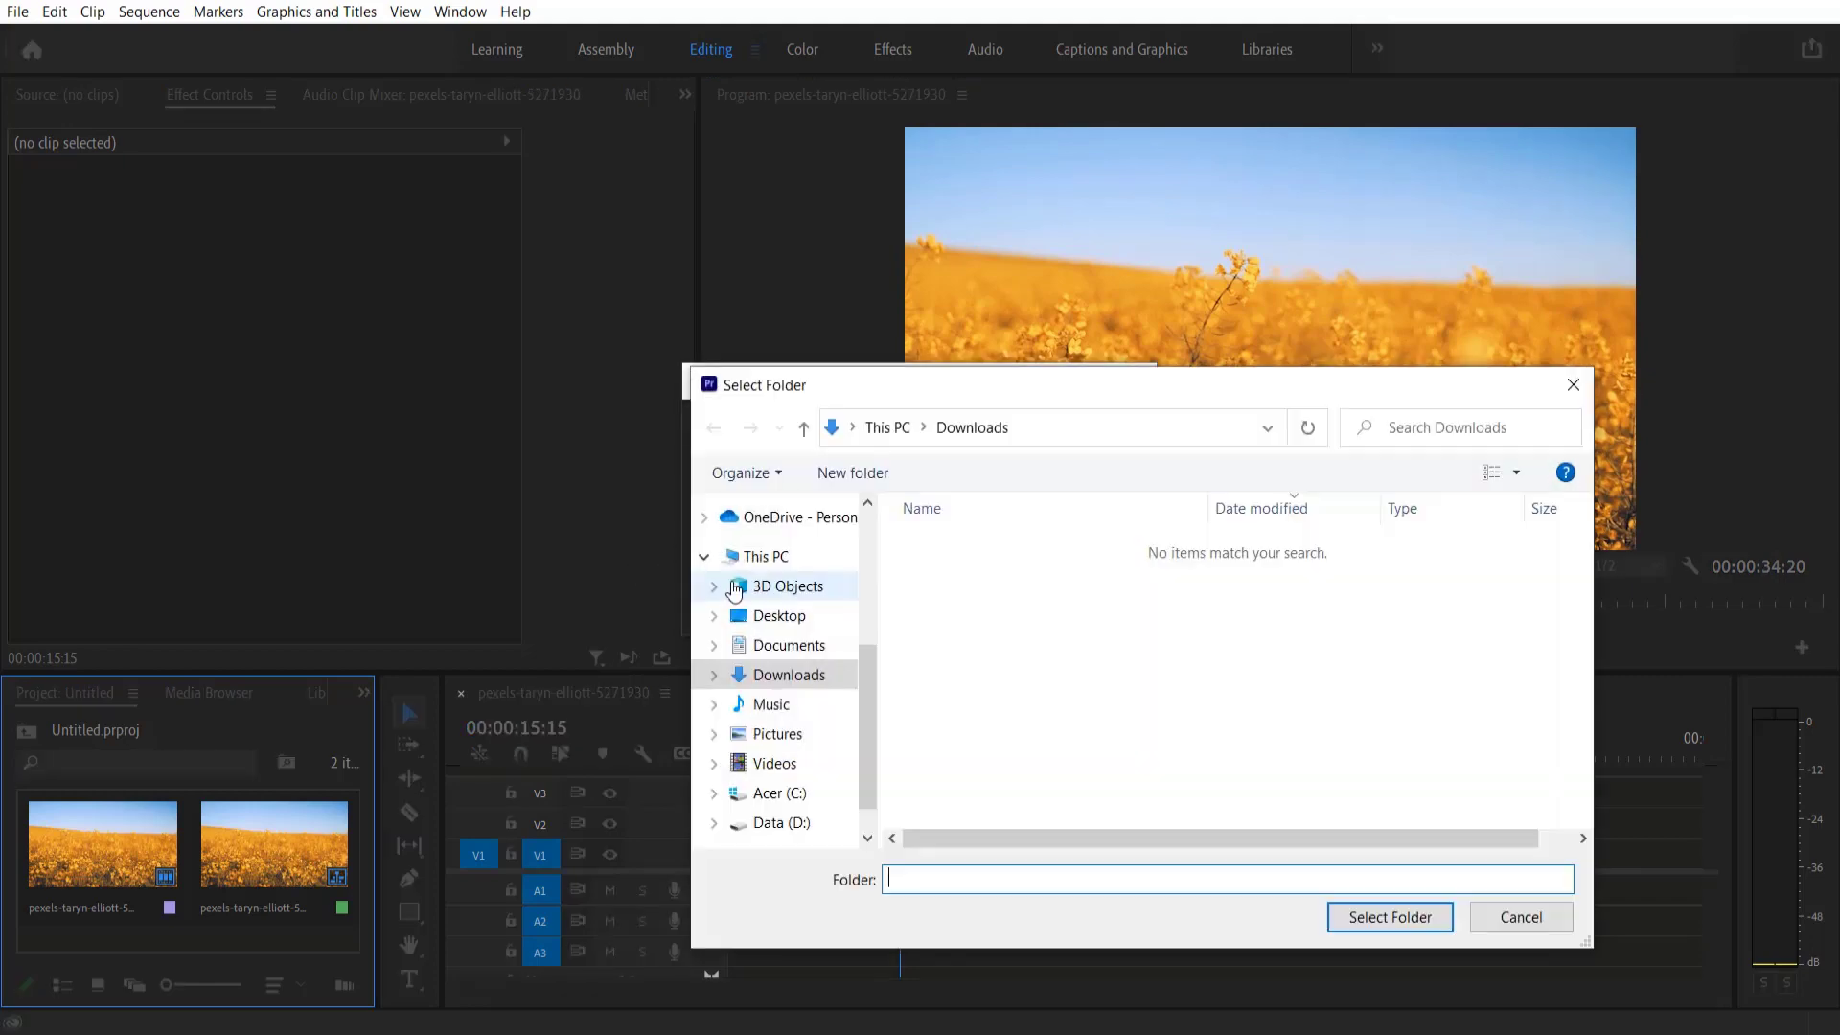
click(784, 616)
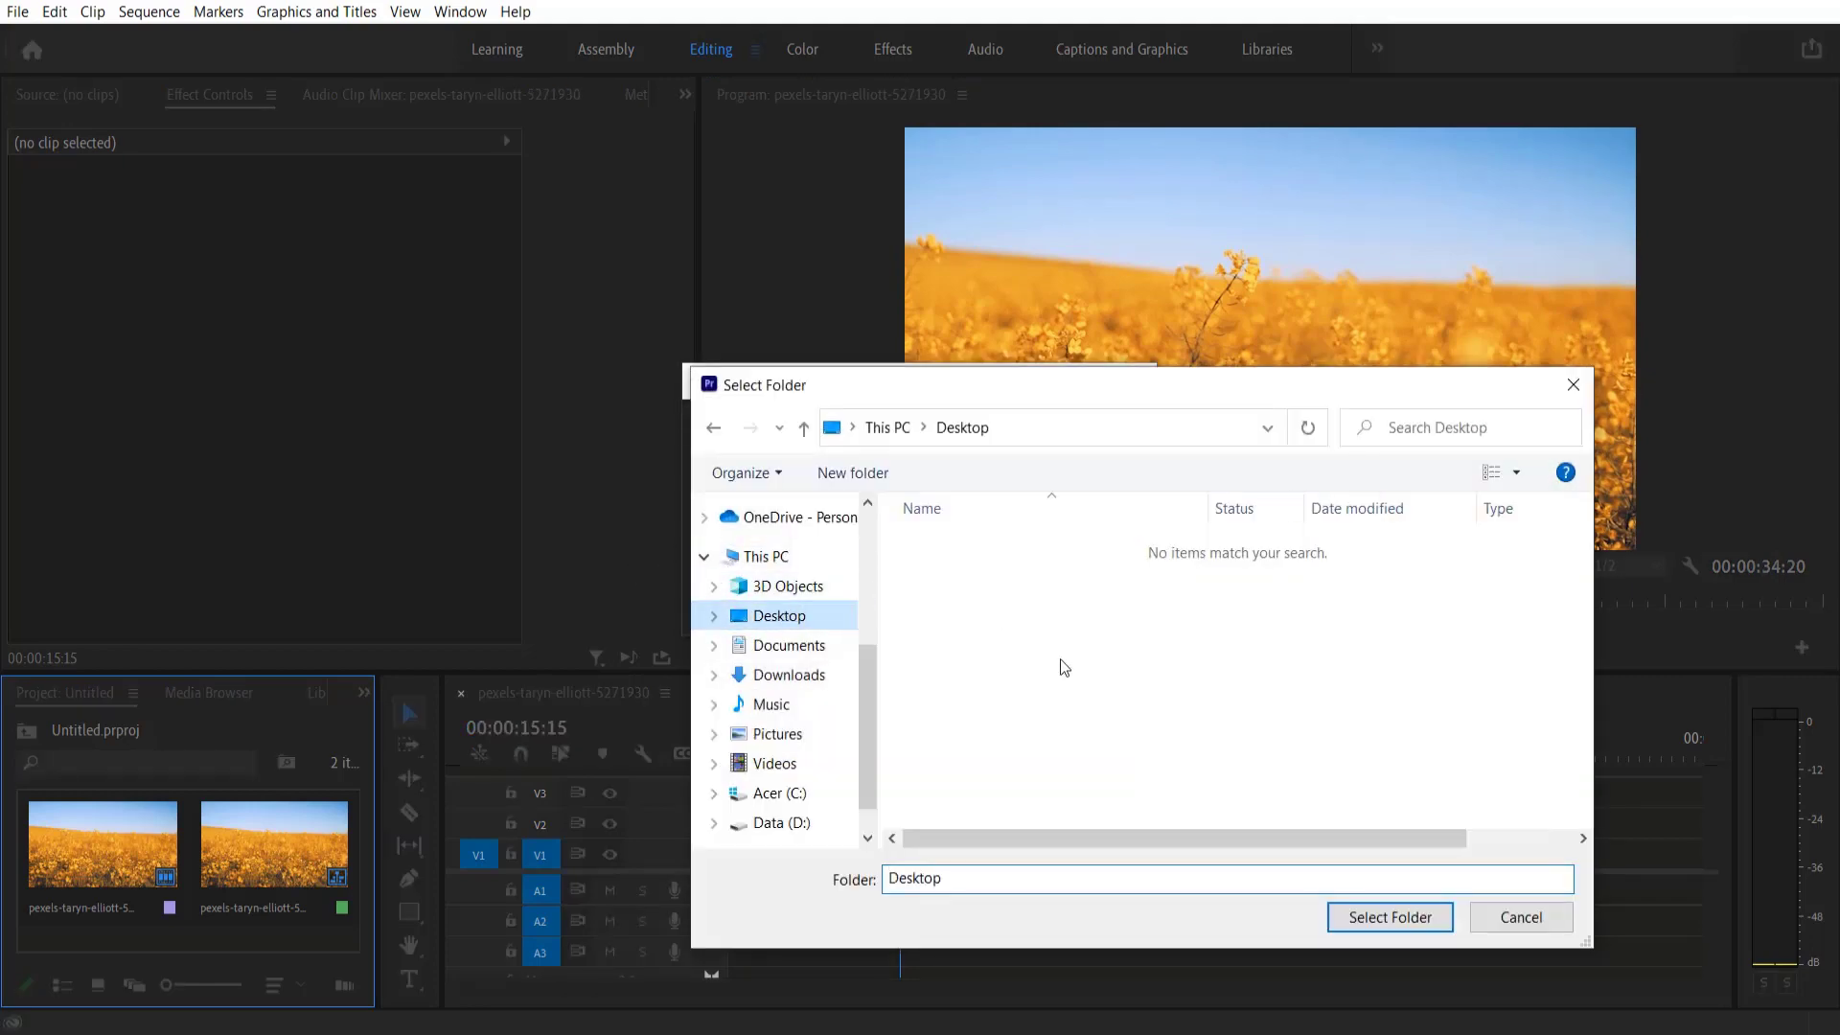
click(1389, 917)
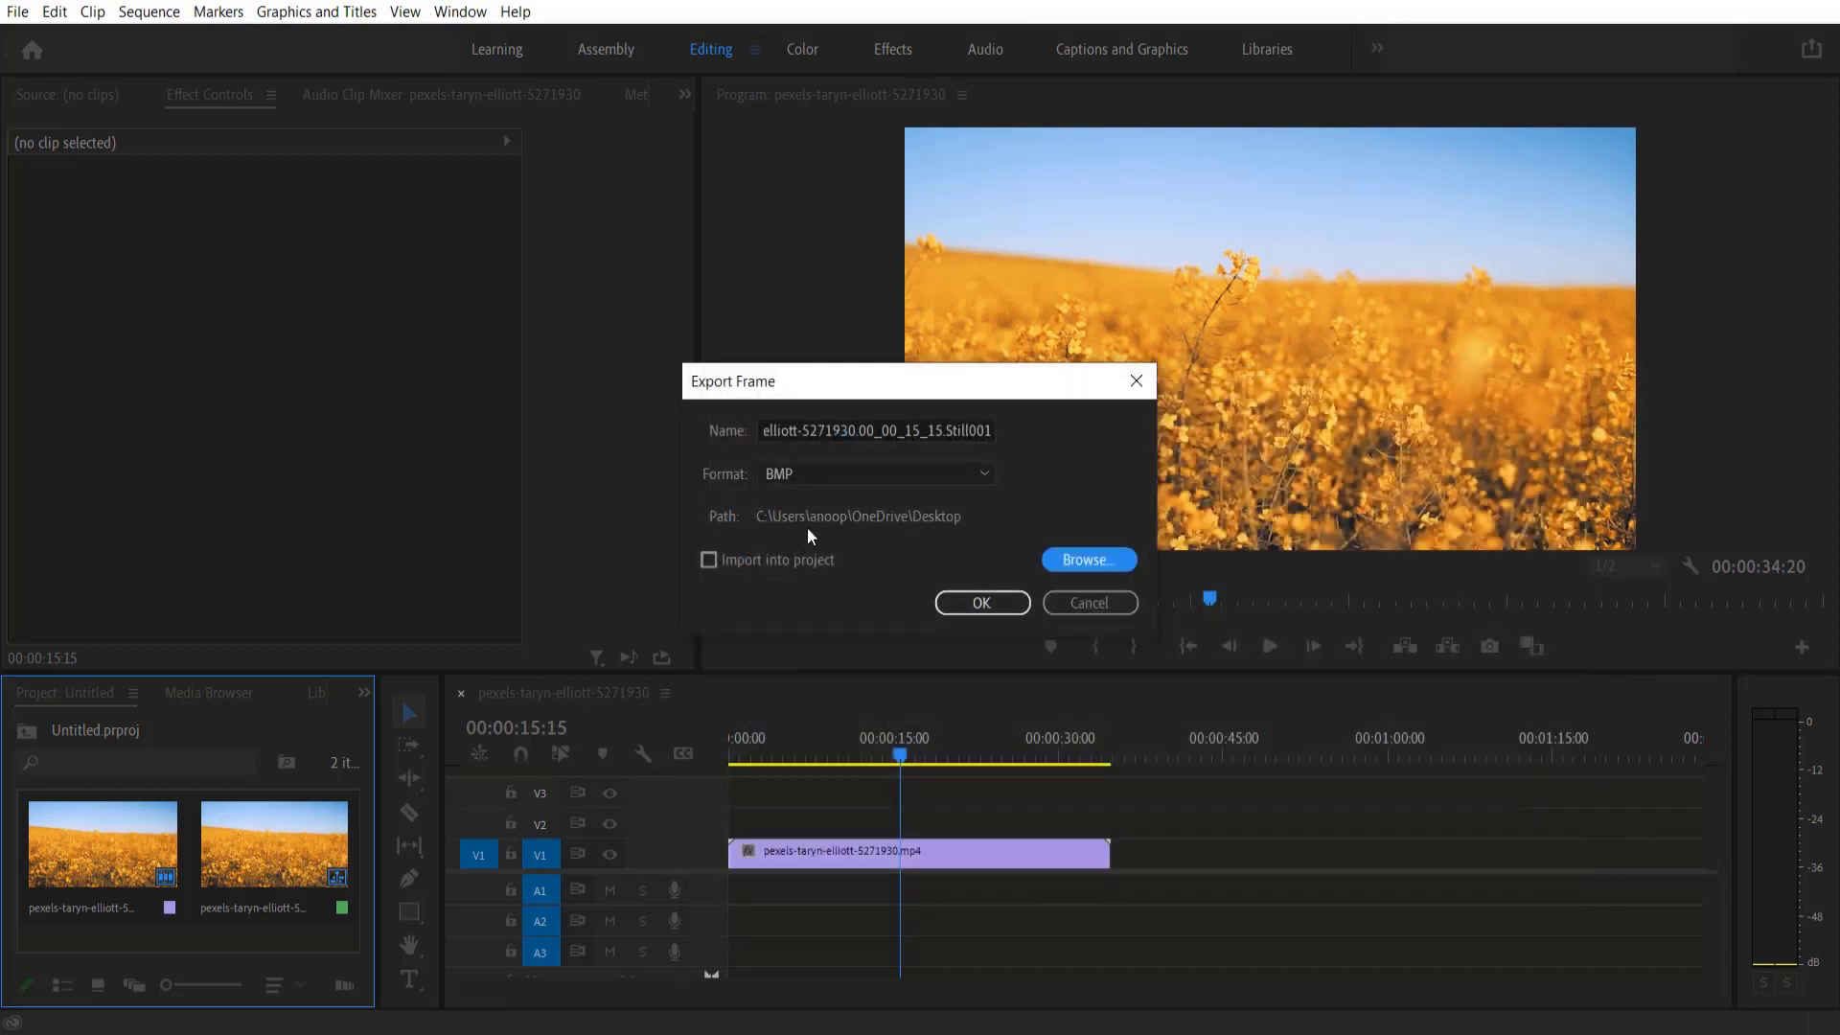
Name the still 'flowers', set its format to JPEG, and enable Import into project
click(875, 431)
key(BackSpace)
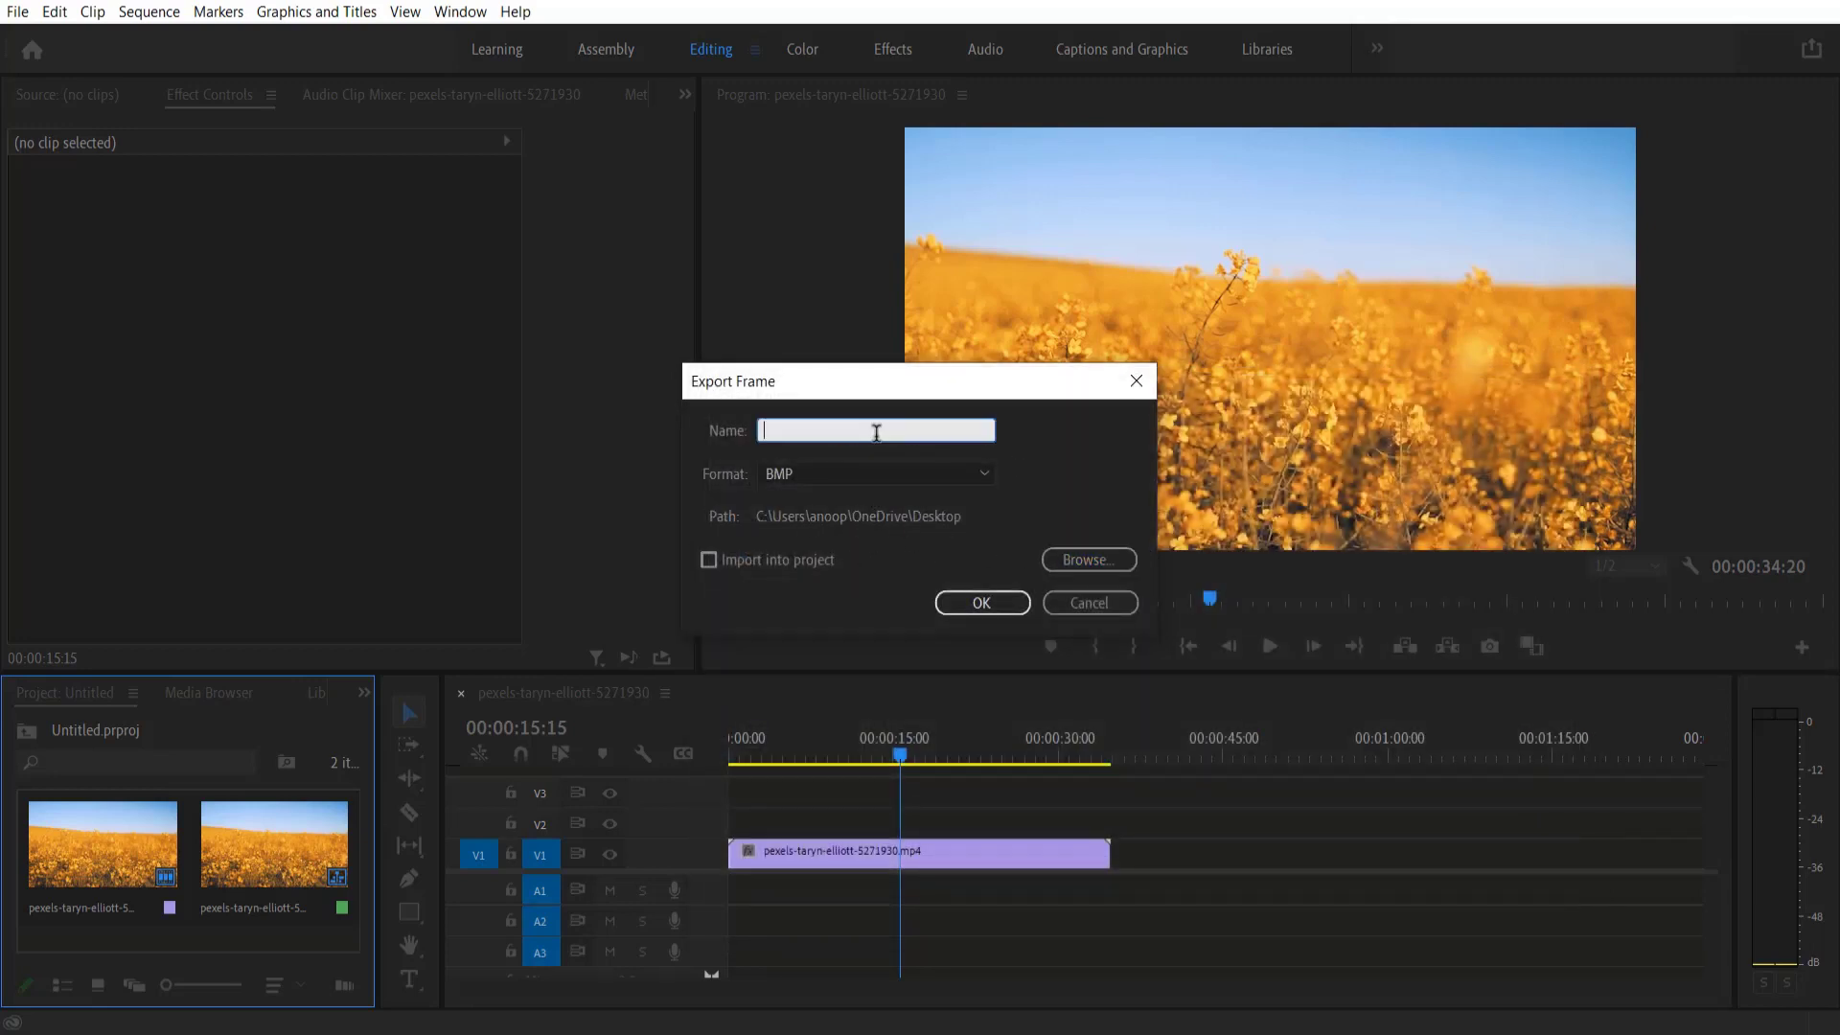
text(flowers)
click(893, 474)
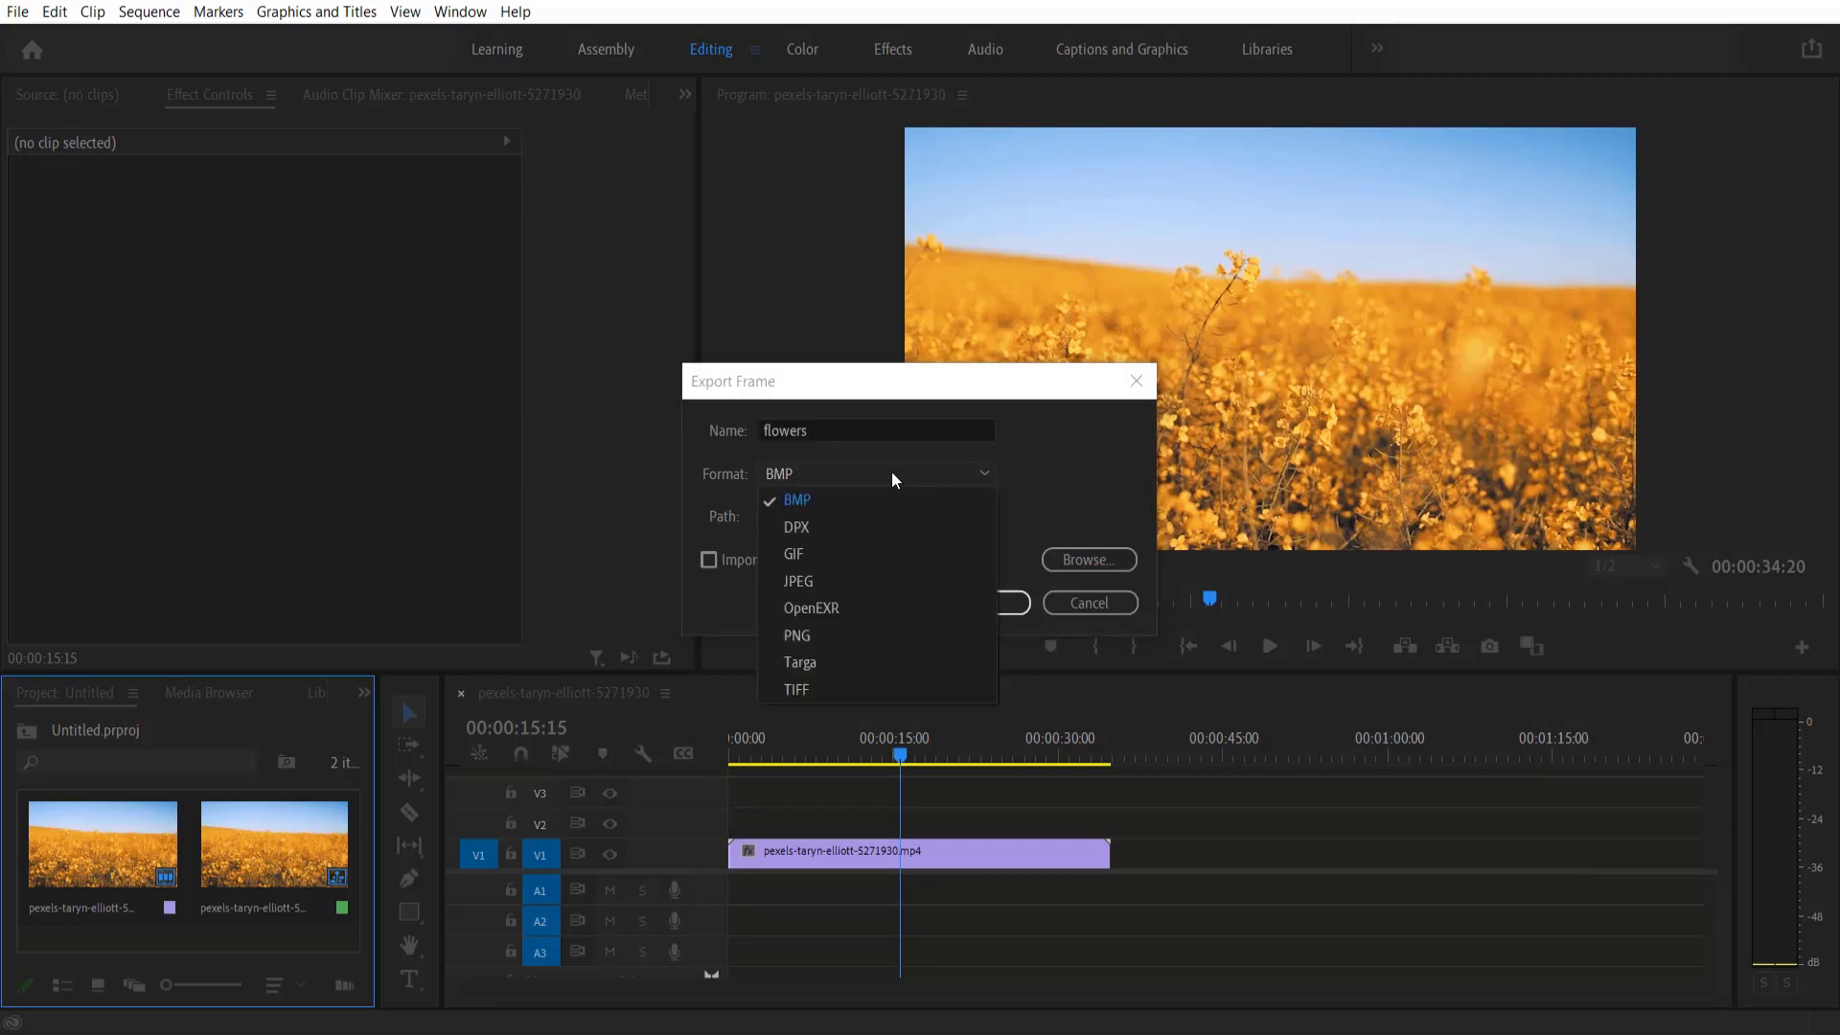
click(831, 582)
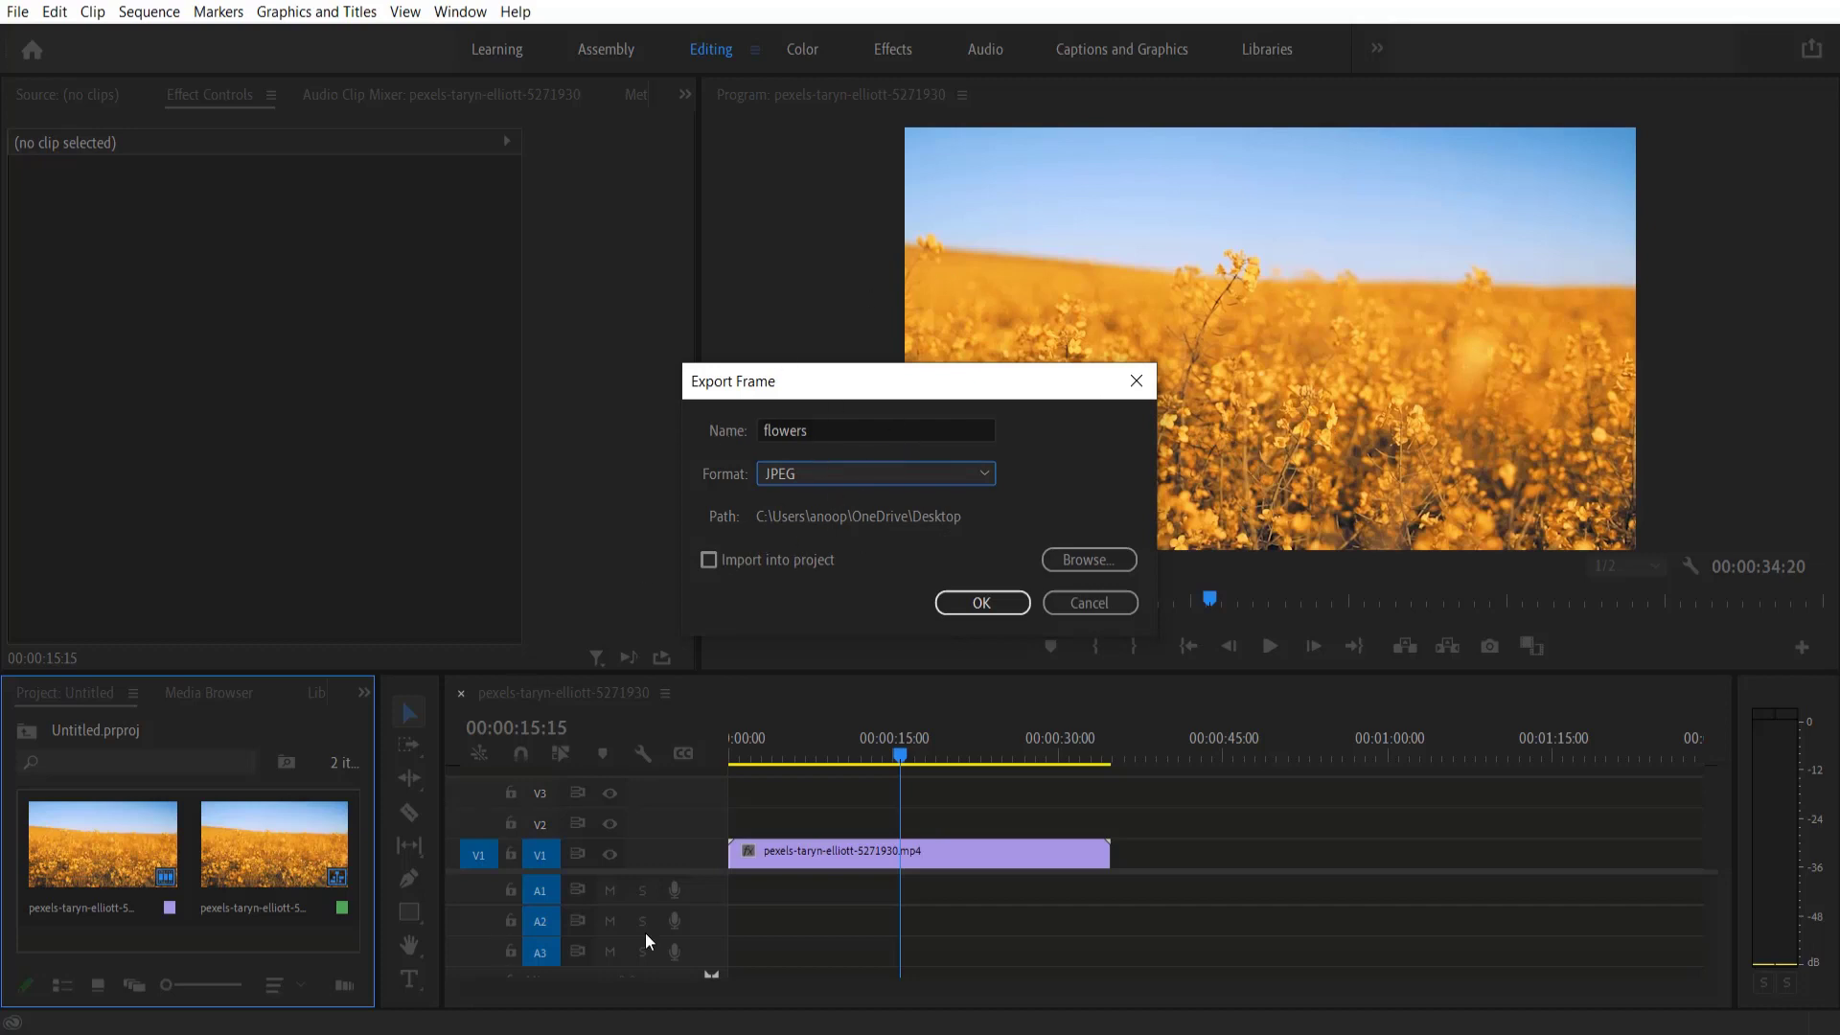
click(708, 560)
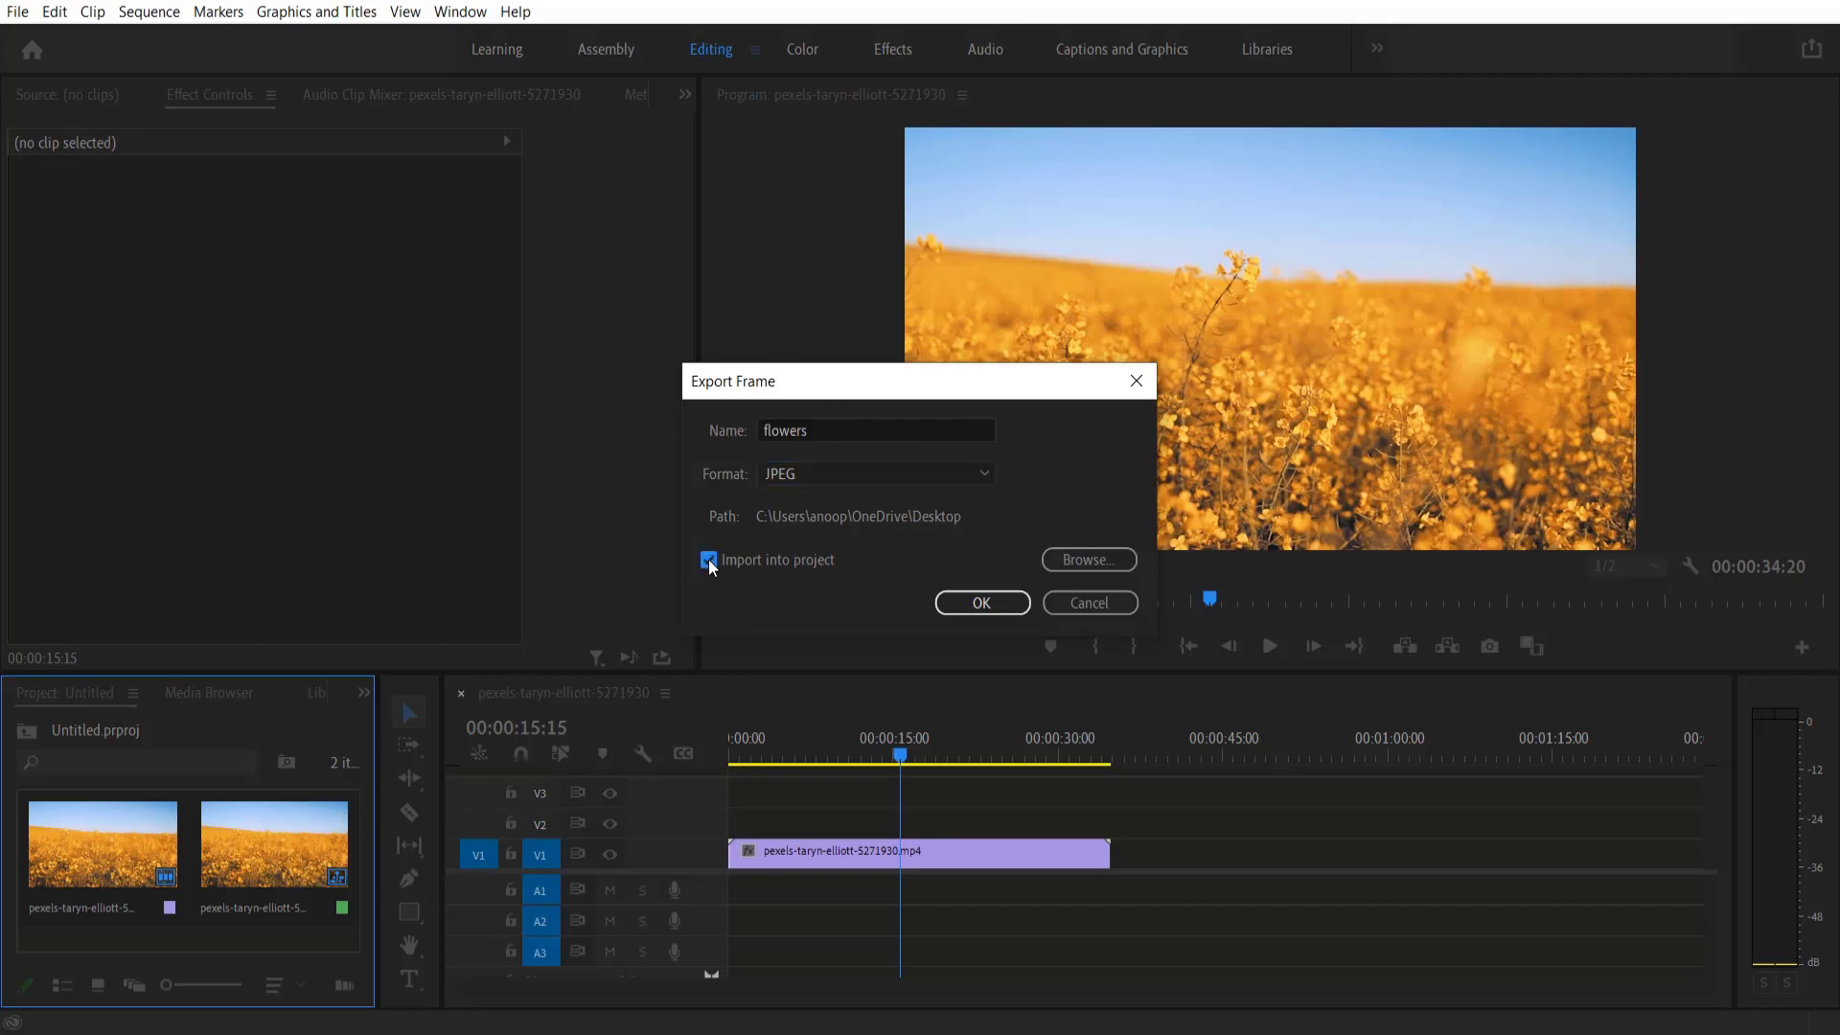
Export flowers.jpg, place it on V1 after the clip, and play back from mid-clip
click(982, 603)
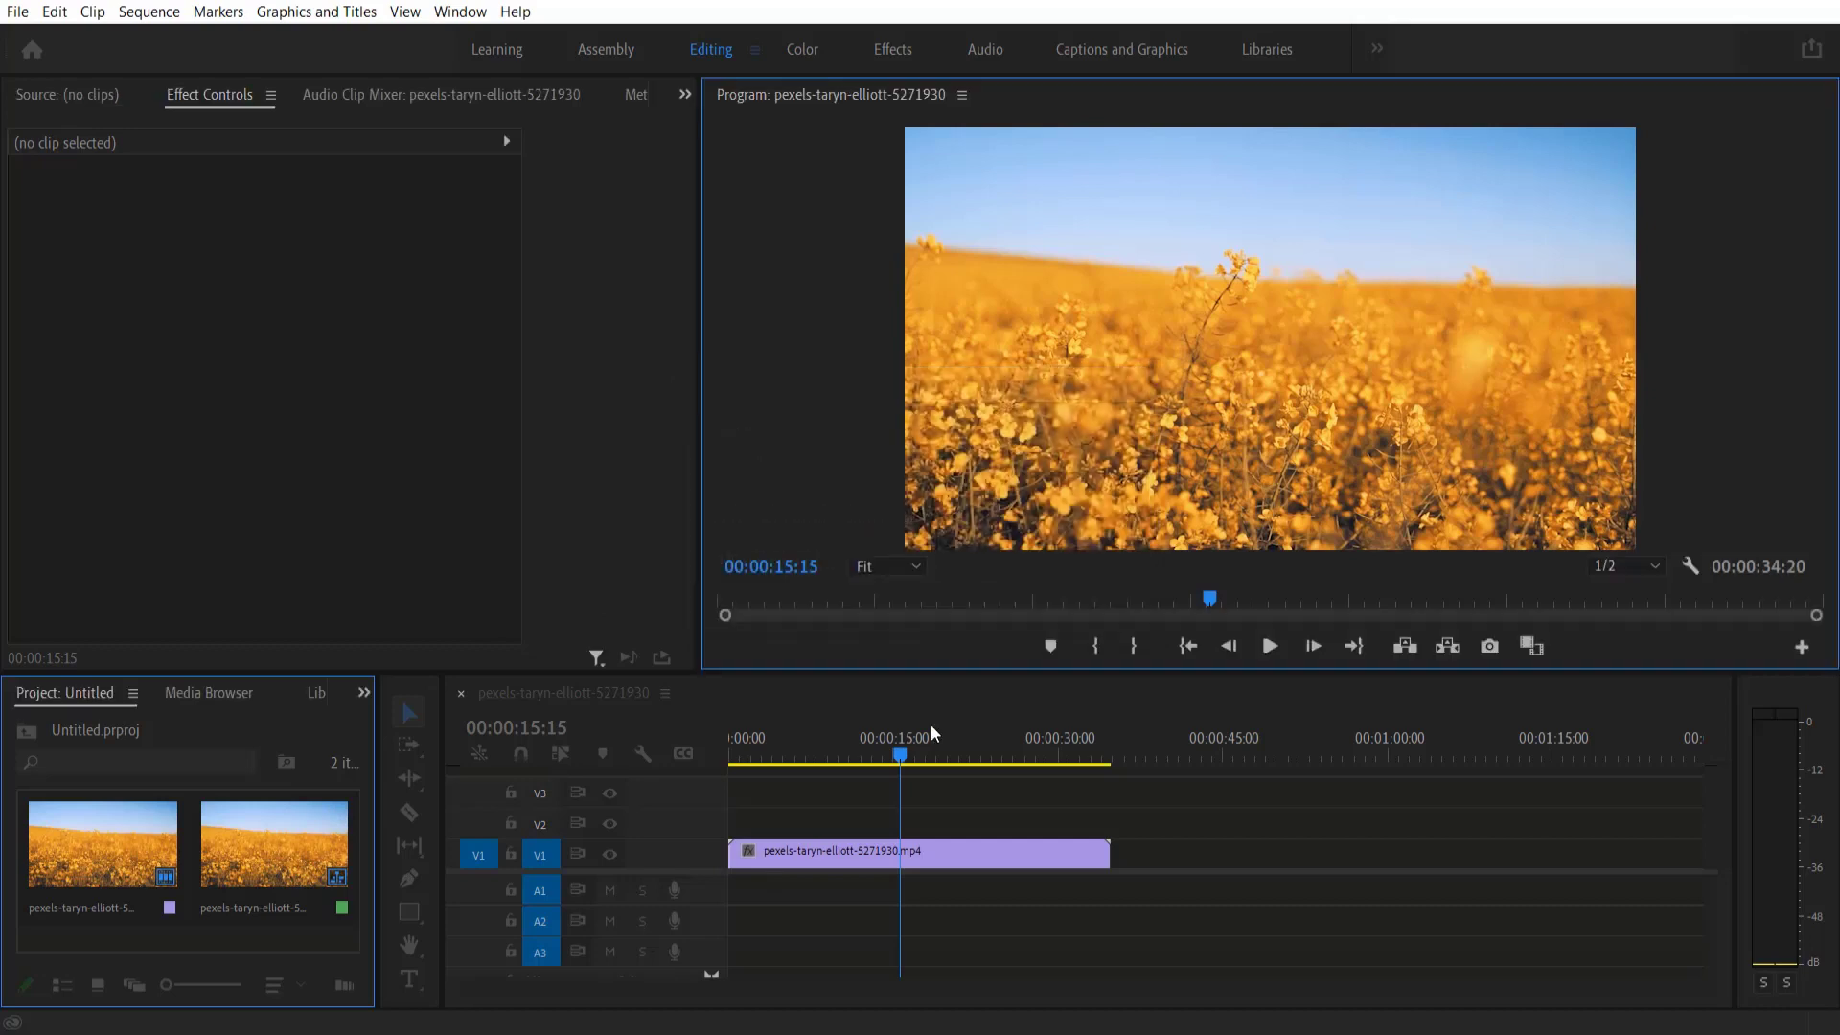
mouse_move(79, 885)
mouse_down()
mouse_move(1242, 930)
mouse_move(1242, 854)
mouse_up()
click(1248, 854)
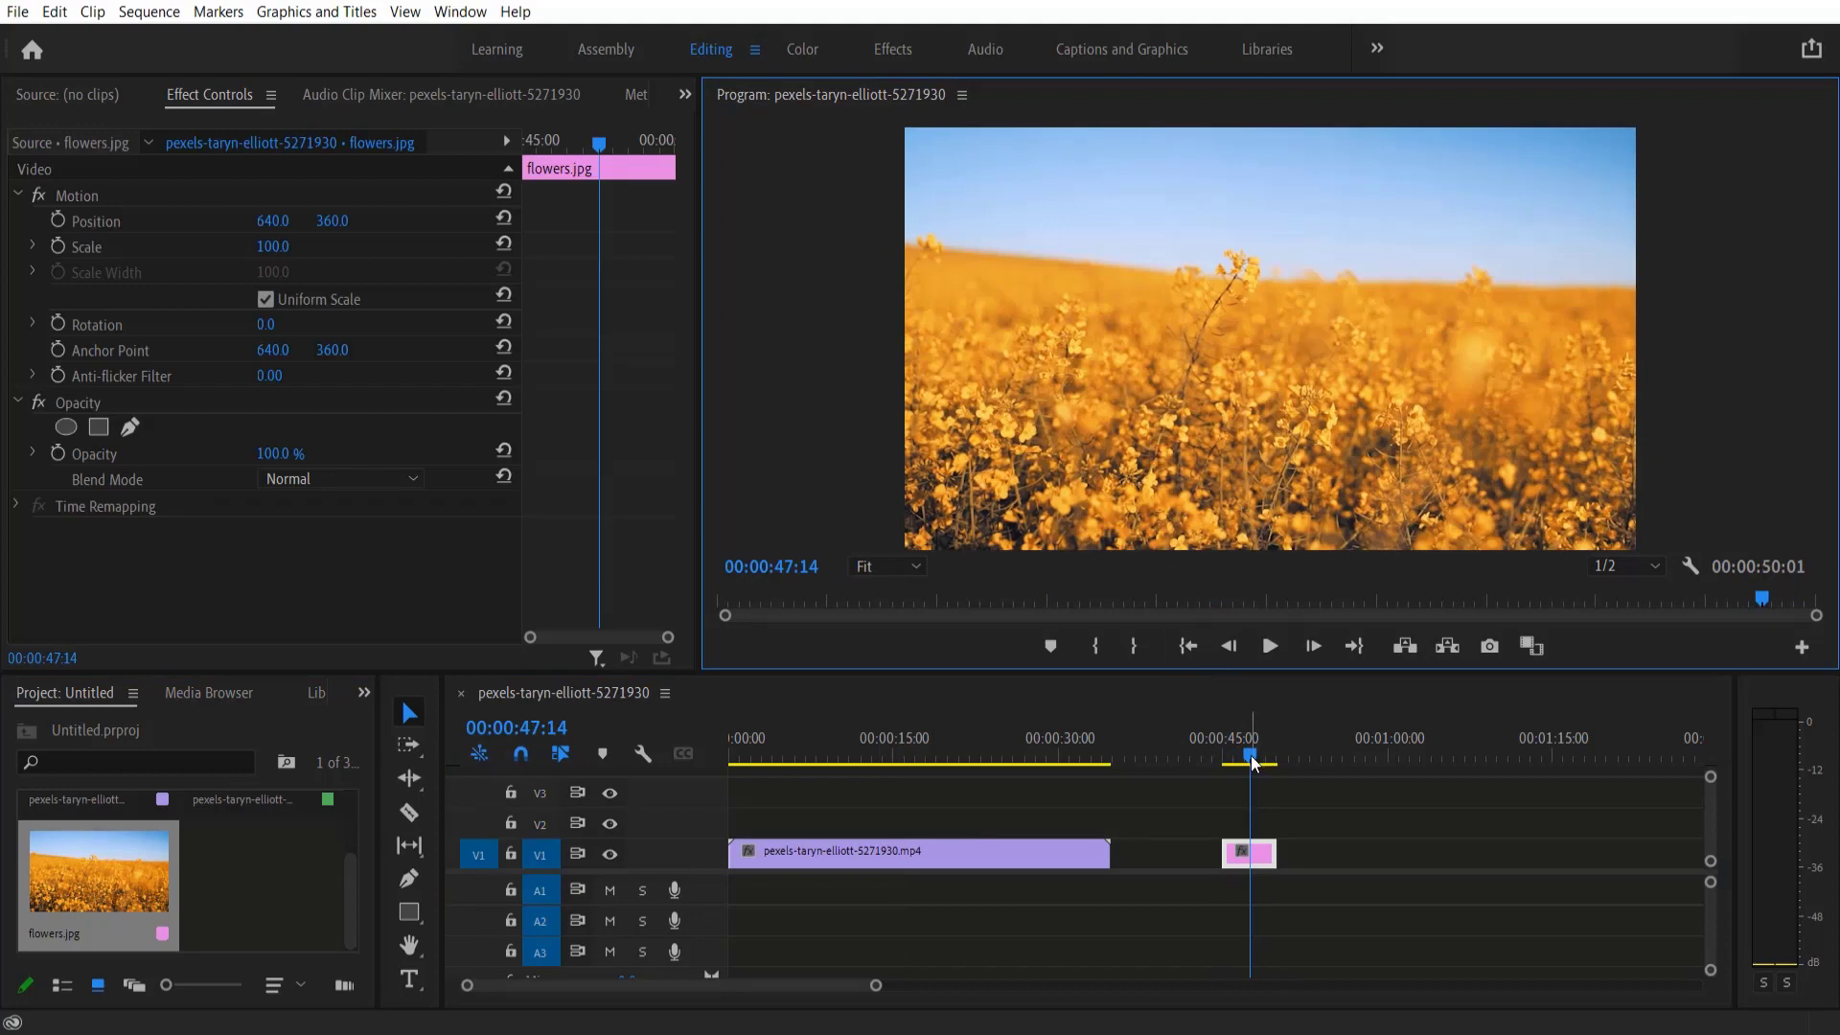
drag(1250, 753, 877, 758)
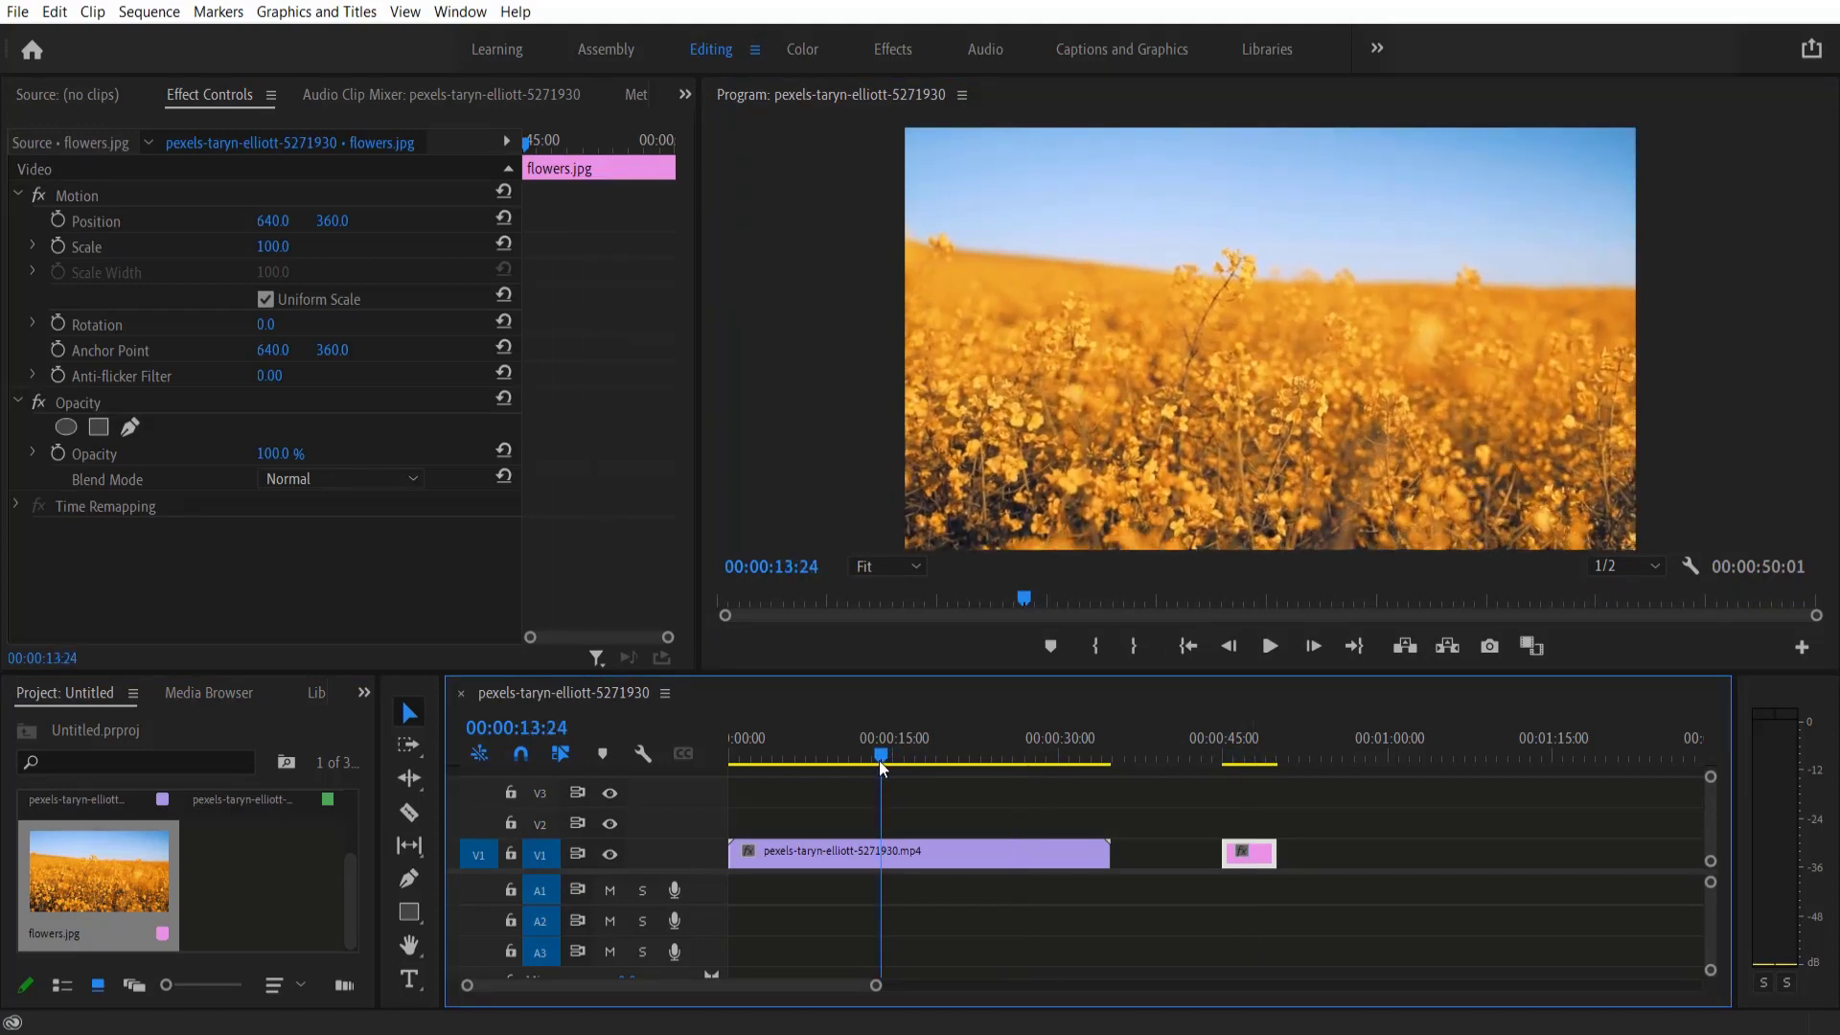
click(1271, 651)
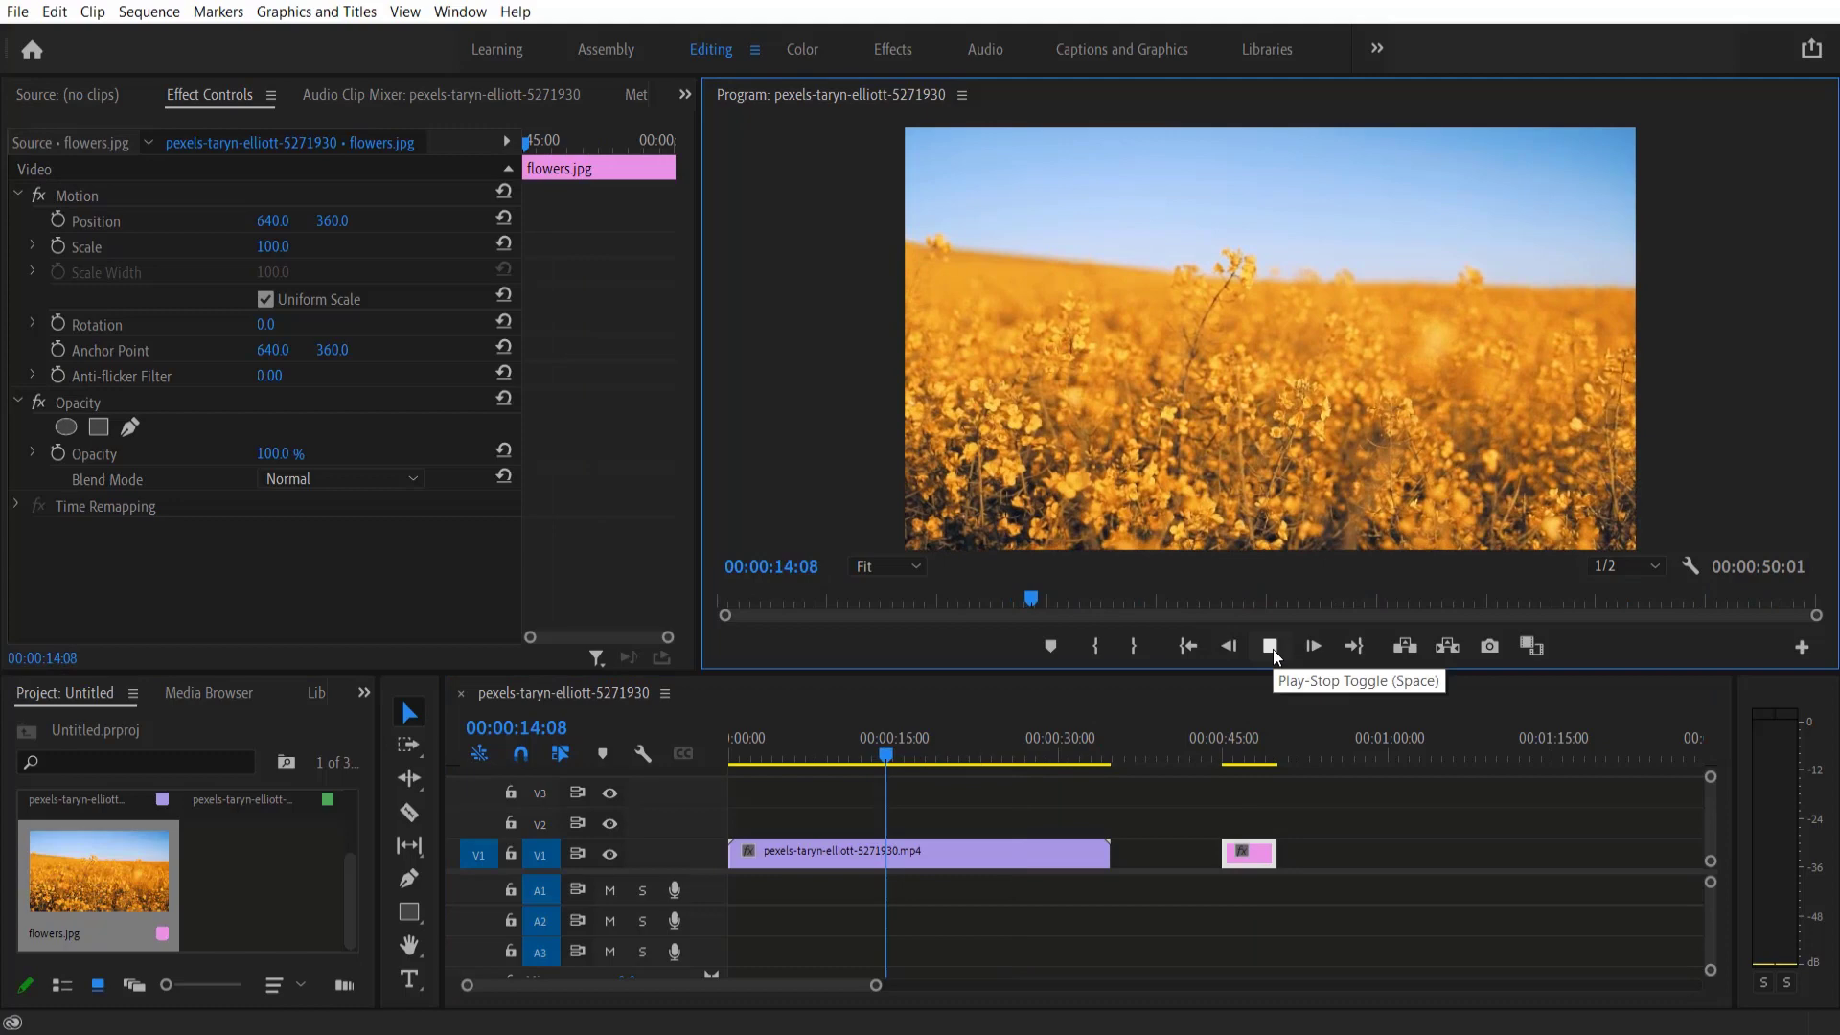